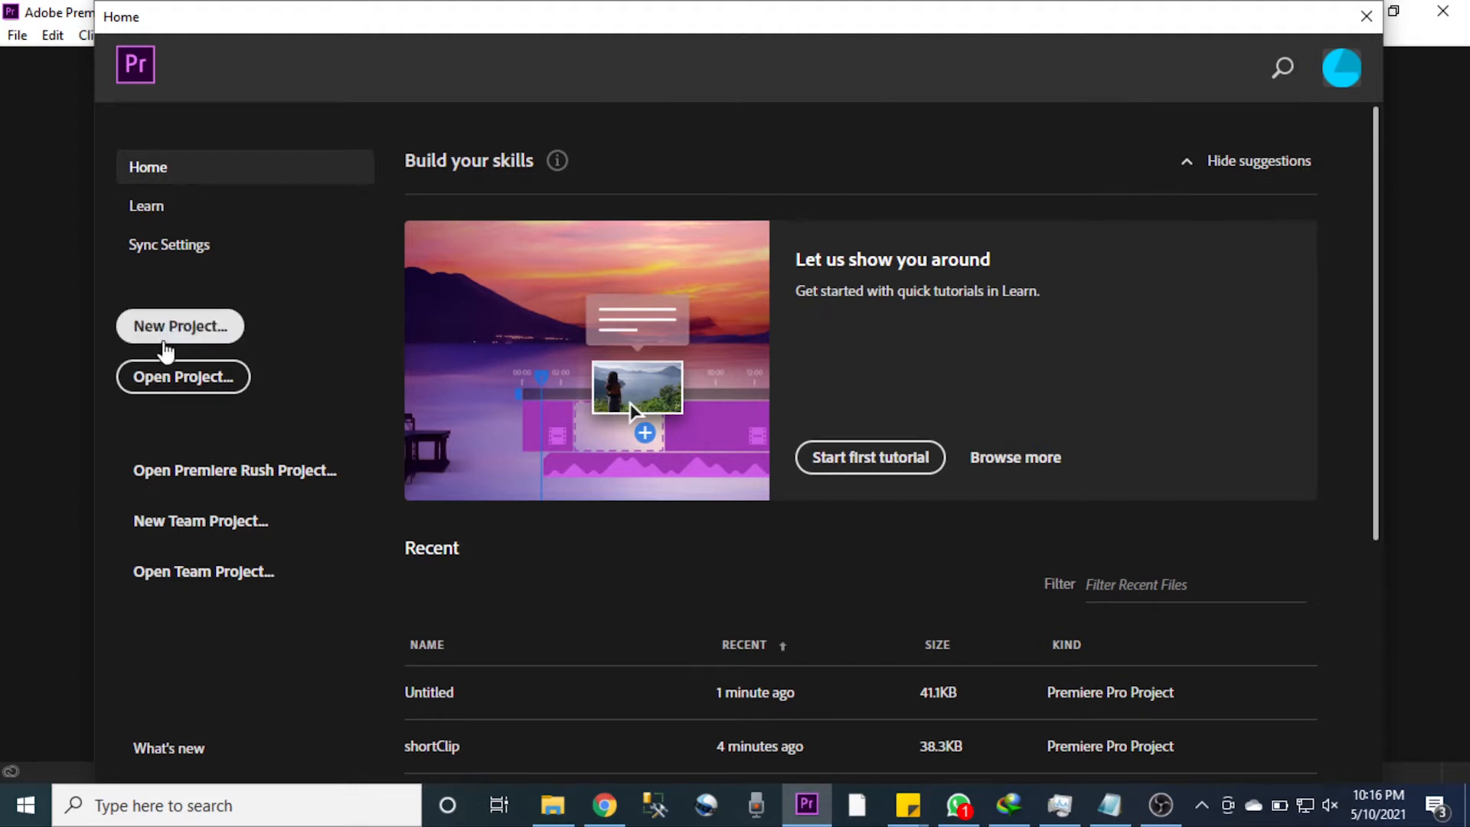
- Create a new project named sampleProject on drive D and narrow the Essential Graphics panel
left_click(162, 329)
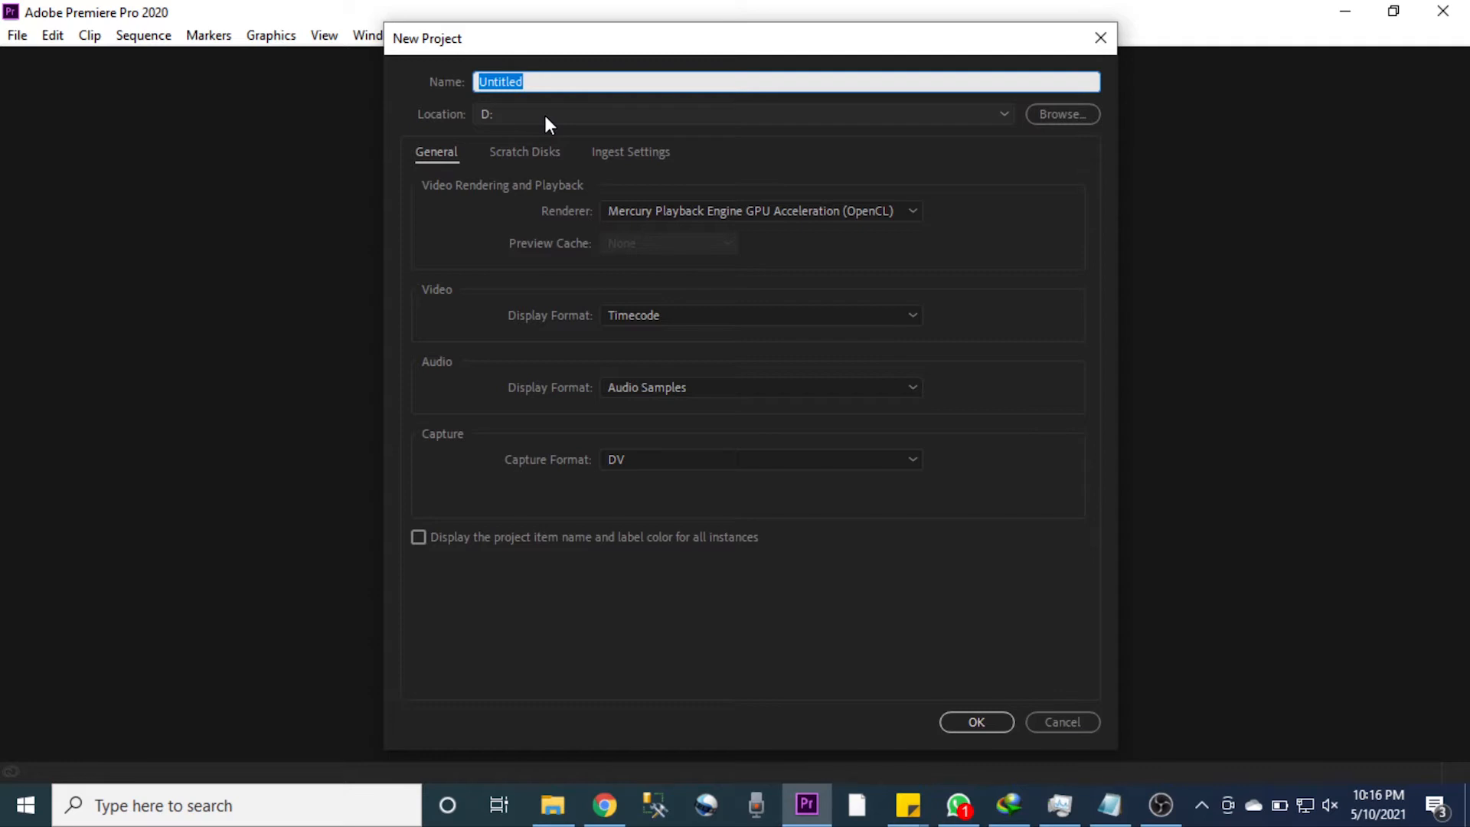
type("sampleProject")
left_click(1056, 115)
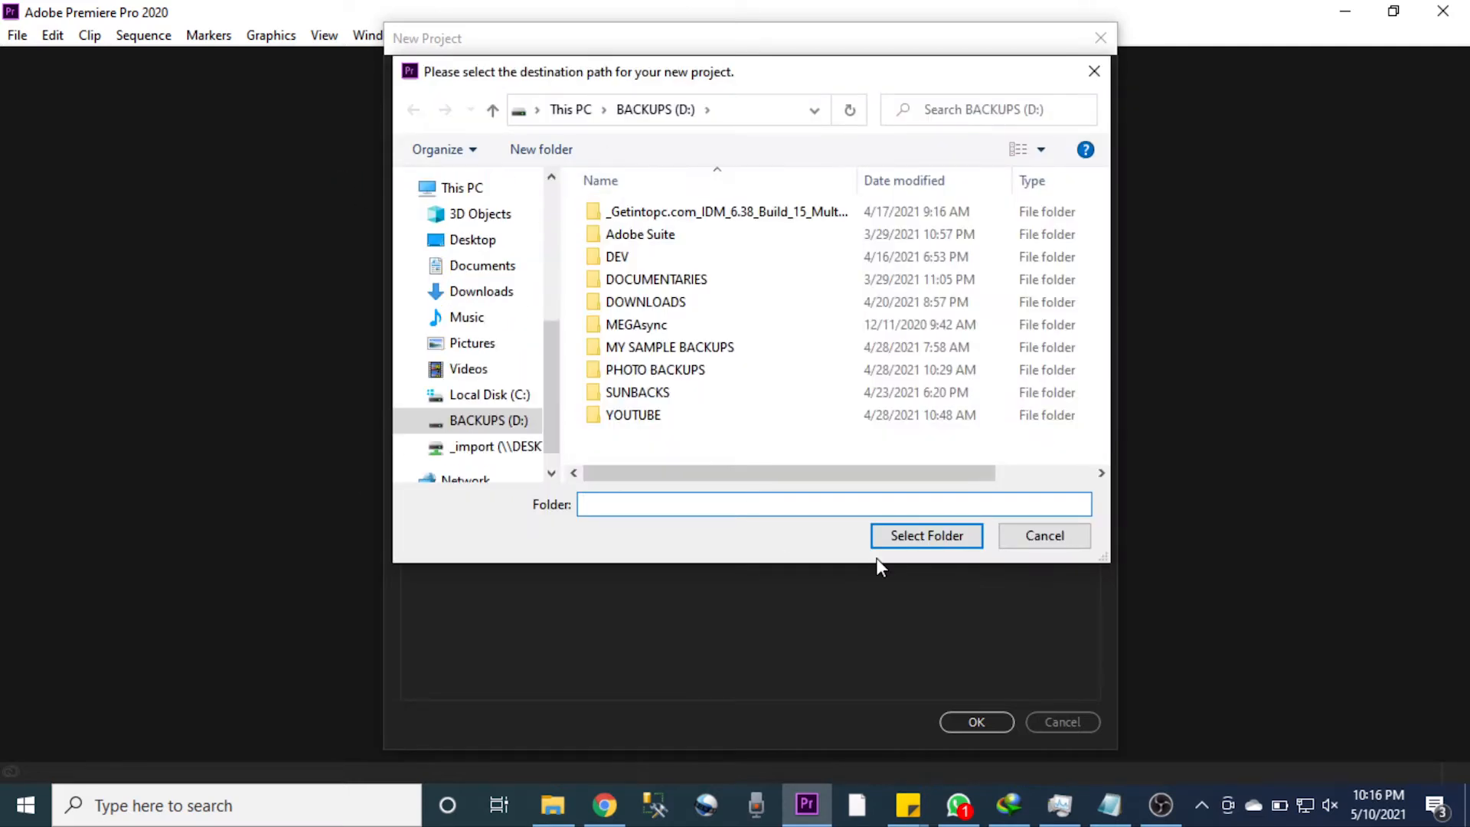
left_click(888, 539)
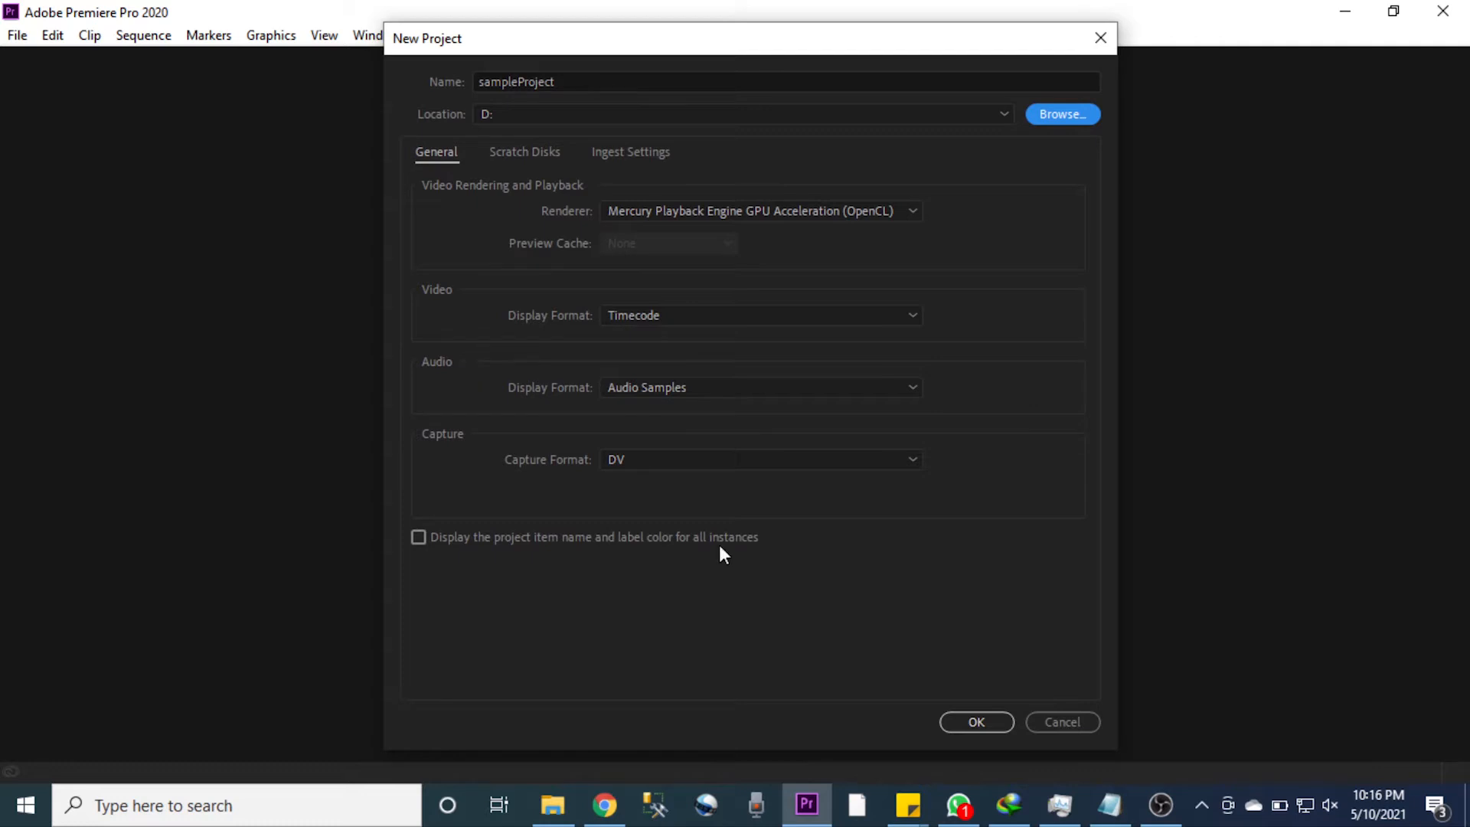
left_click(957, 725)
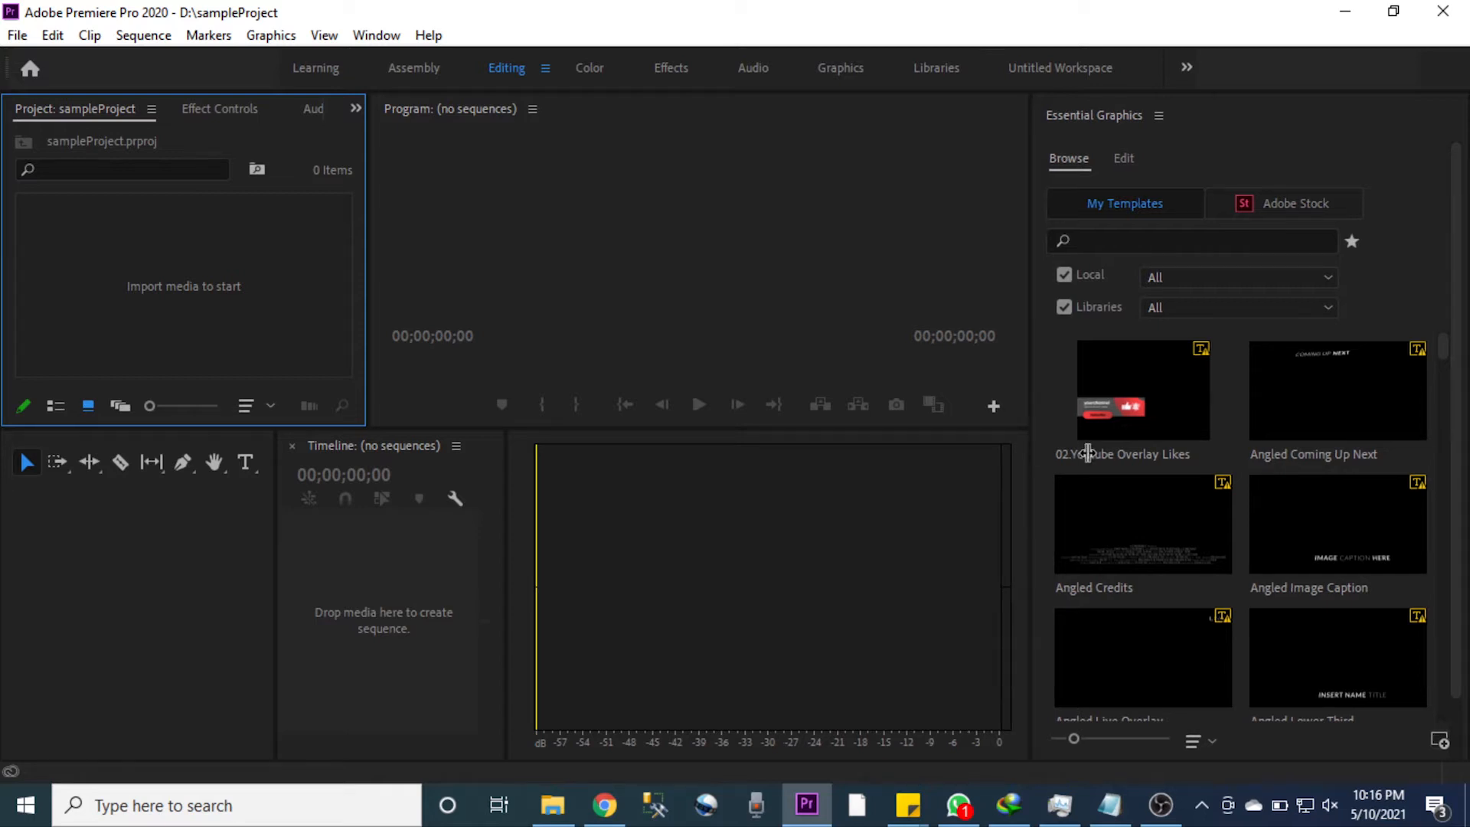
left_click_drag(1088, 453, 1327, 469)
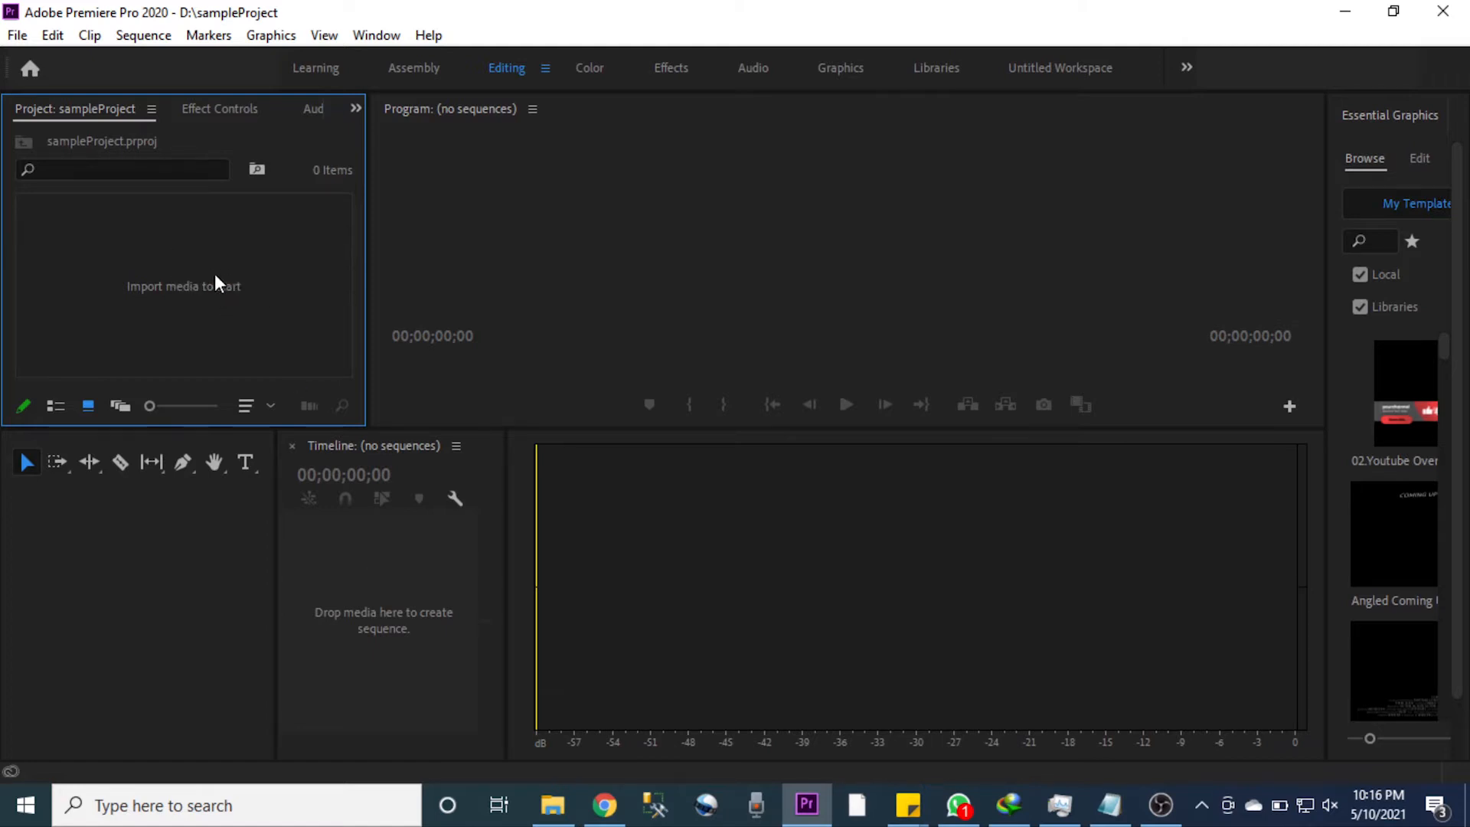
- Import the Fast and Run audio track from the Music folder in Downloads into the project
left_click(553, 804)
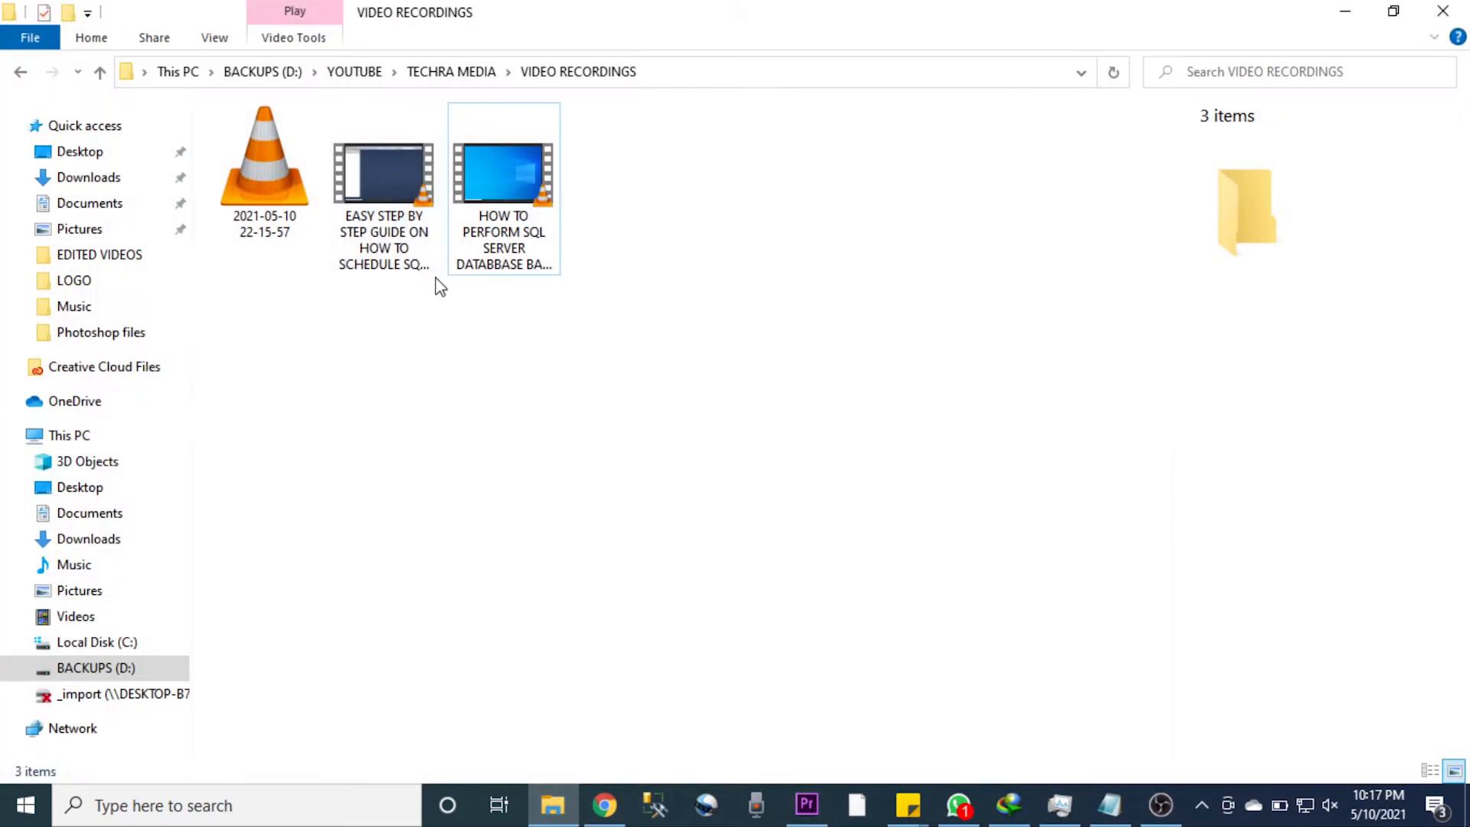
left_click(75, 182)
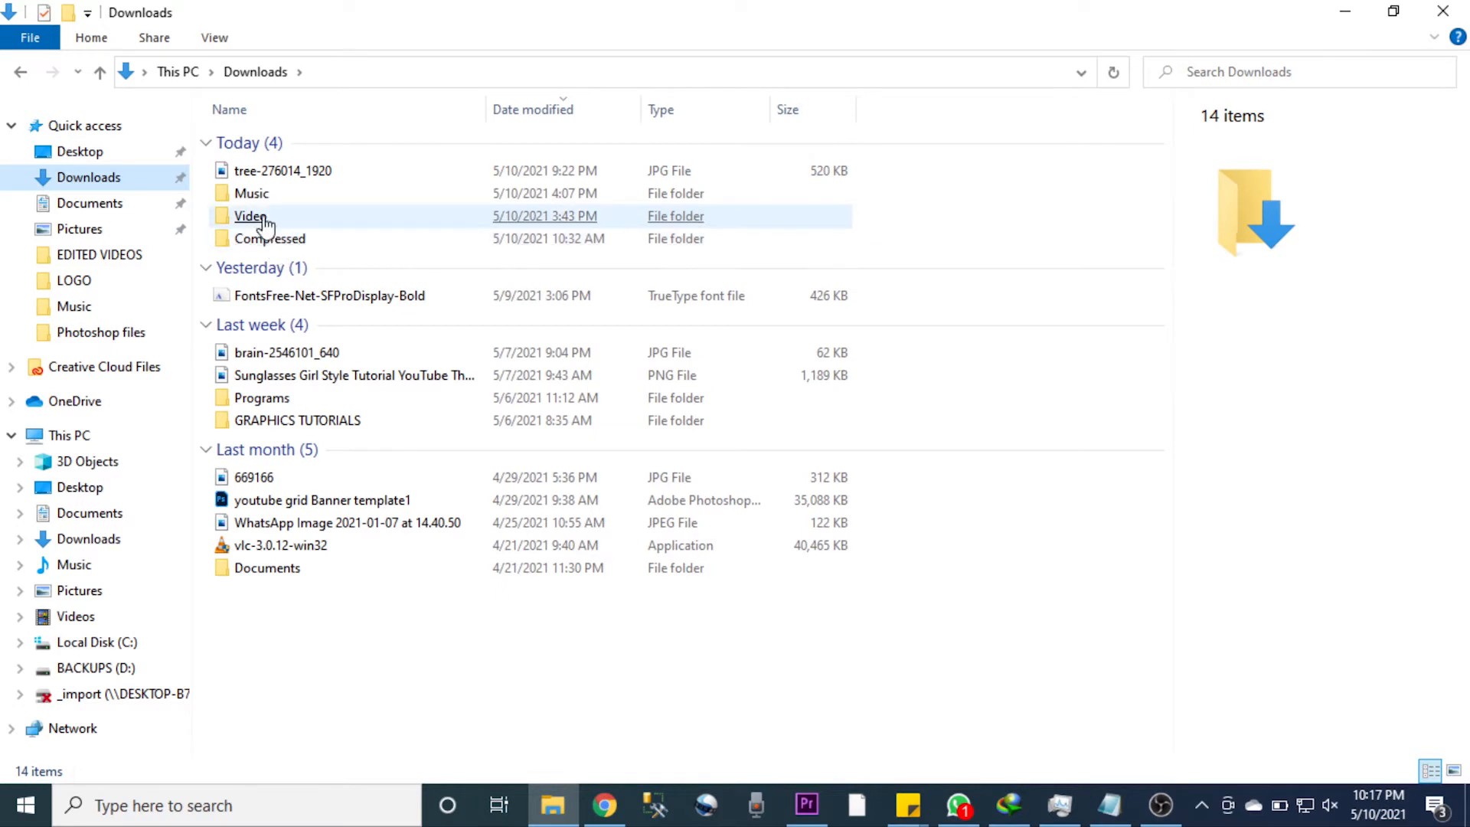
left_click(261, 219)
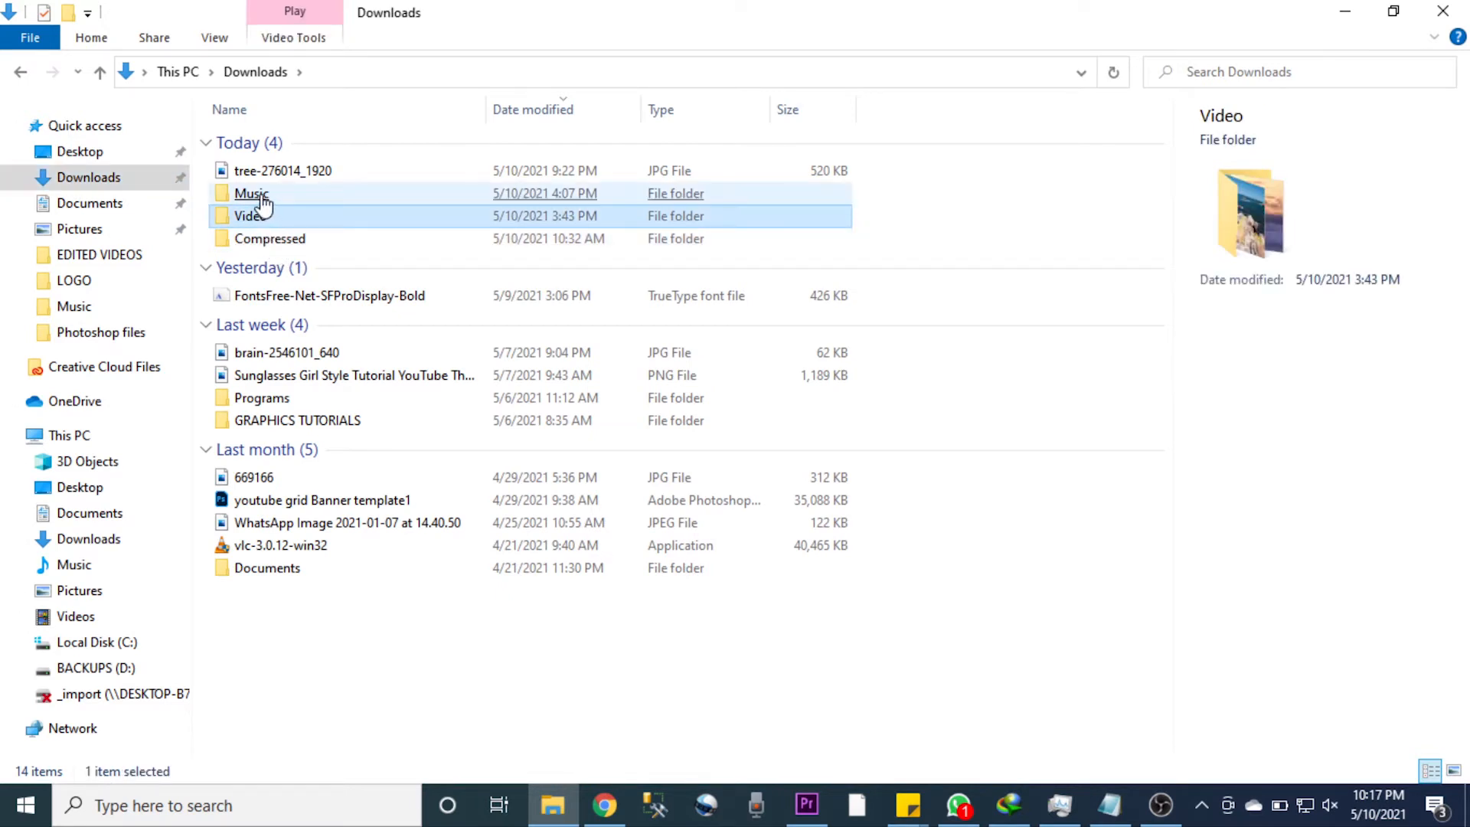
left_click(263, 200)
double_click(263, 201)
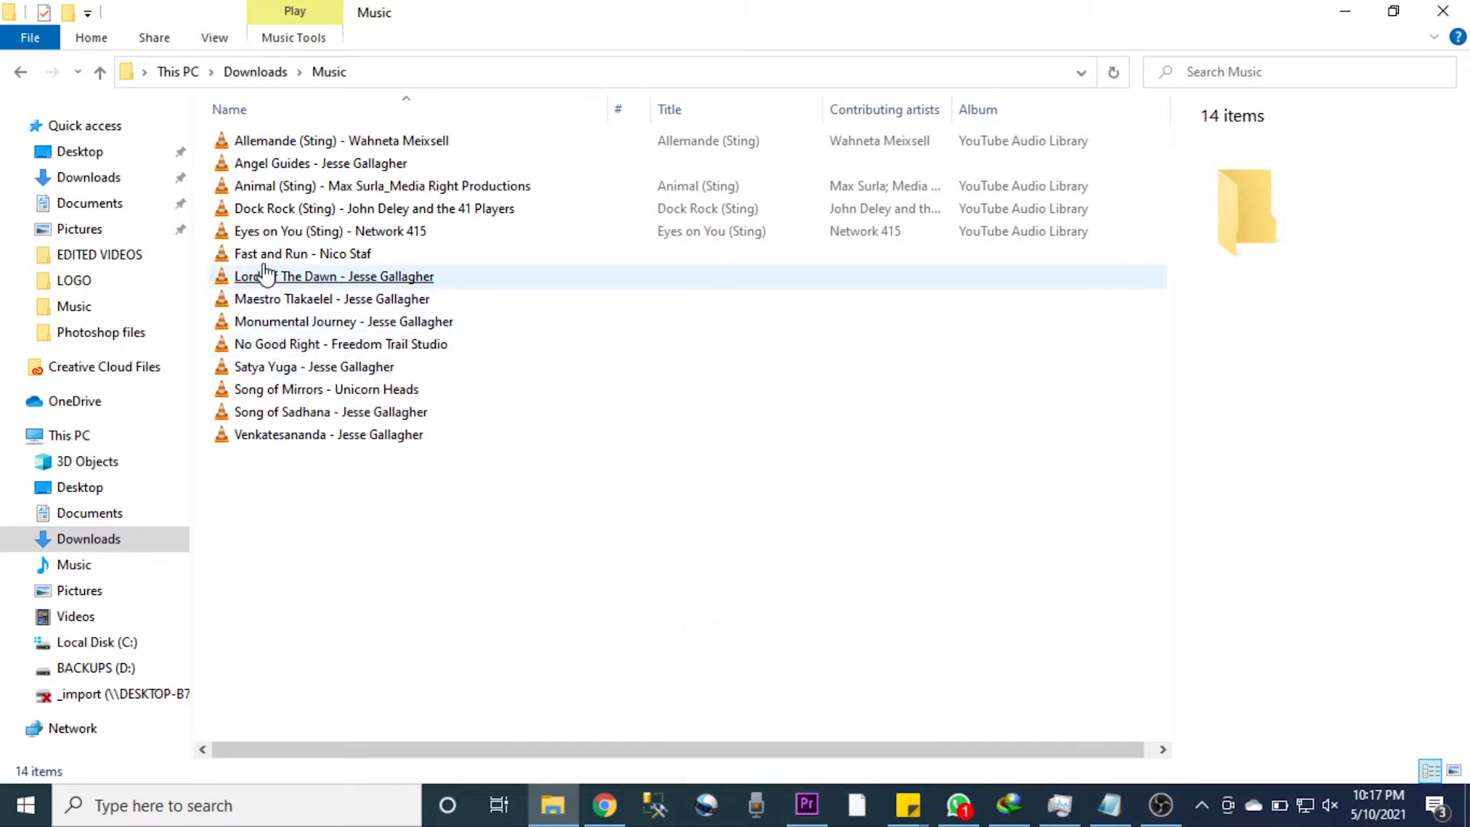
left_click_drag(261, 264, 167, 289)
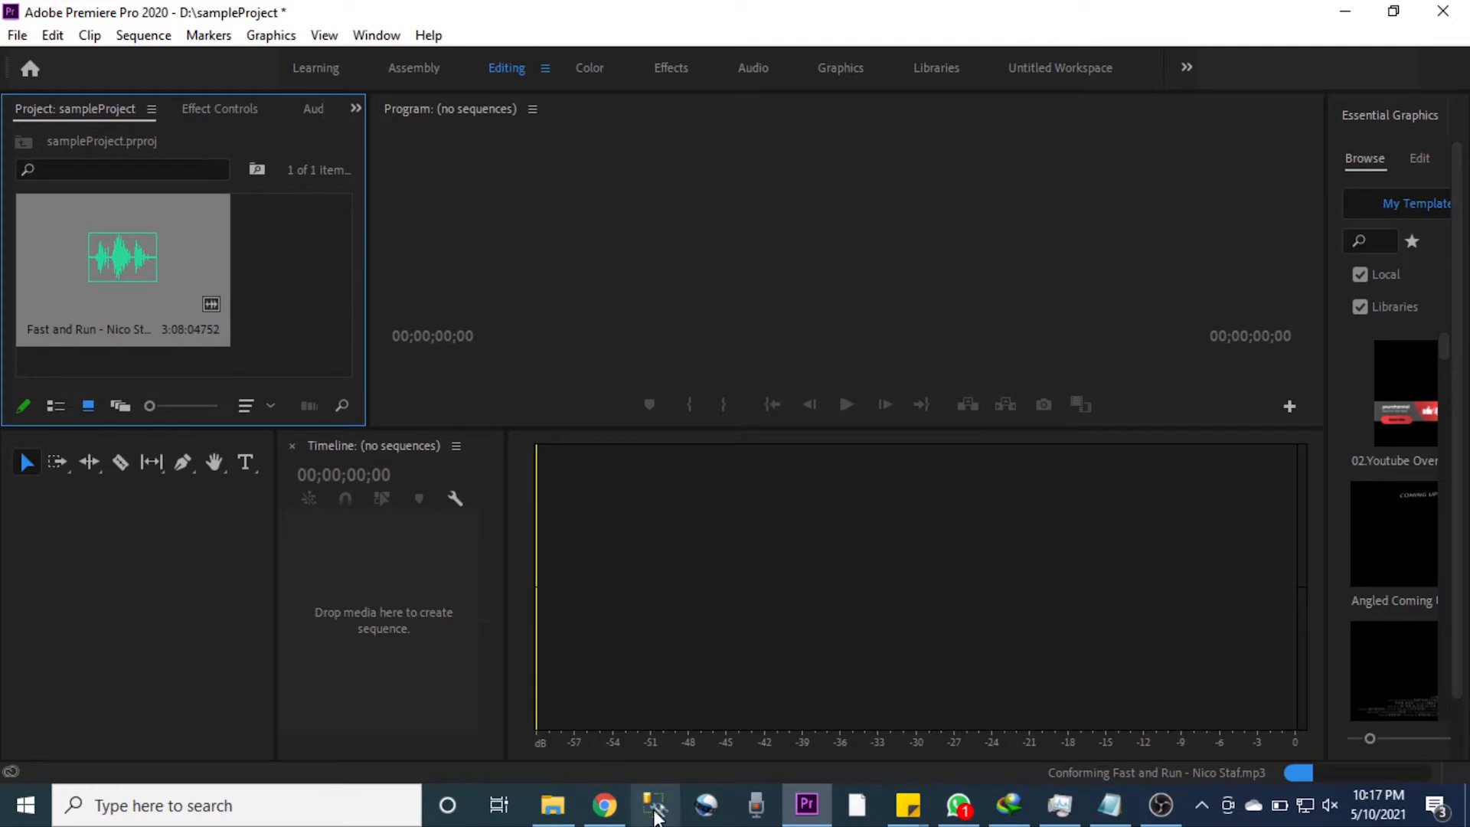
- Import the videos Rain - 44143, Ocean - 21174, Ocean - 62249 and Candle - 71431 from the Video folder in Downloads
left_click(553, 806)
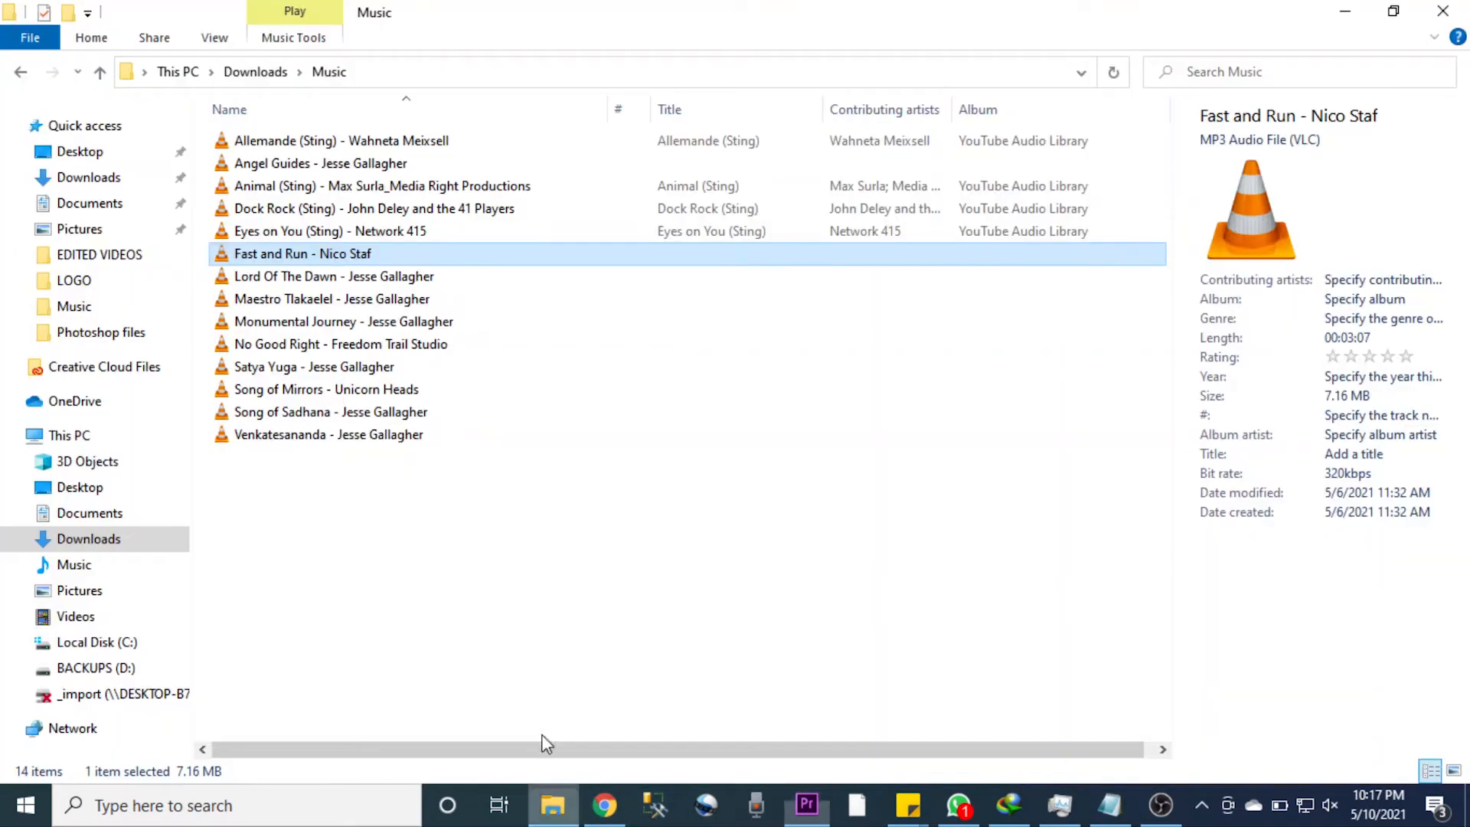
left_click(256, 72)
double_click(253, 216)
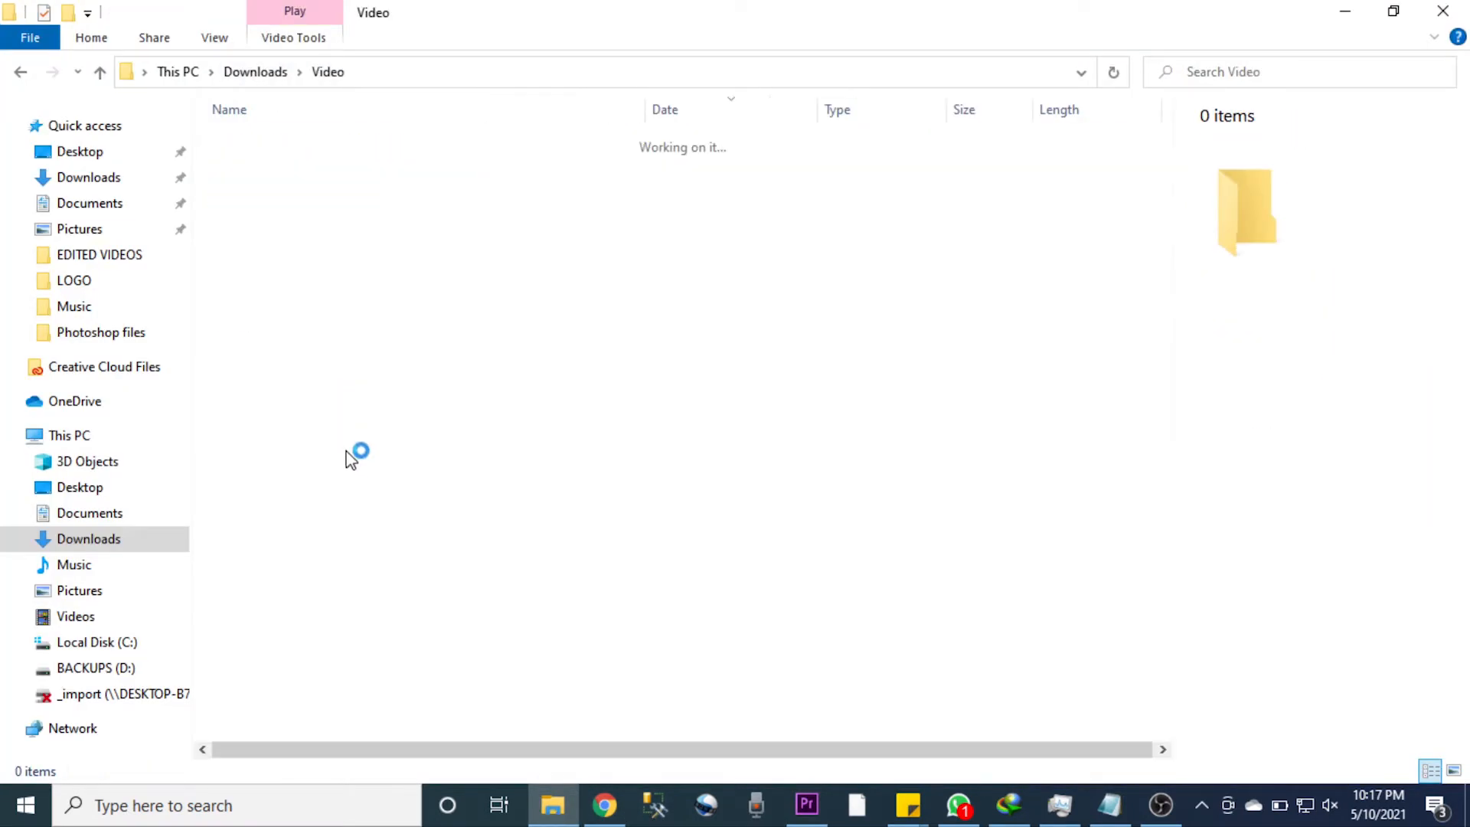
left_click(269, 198)
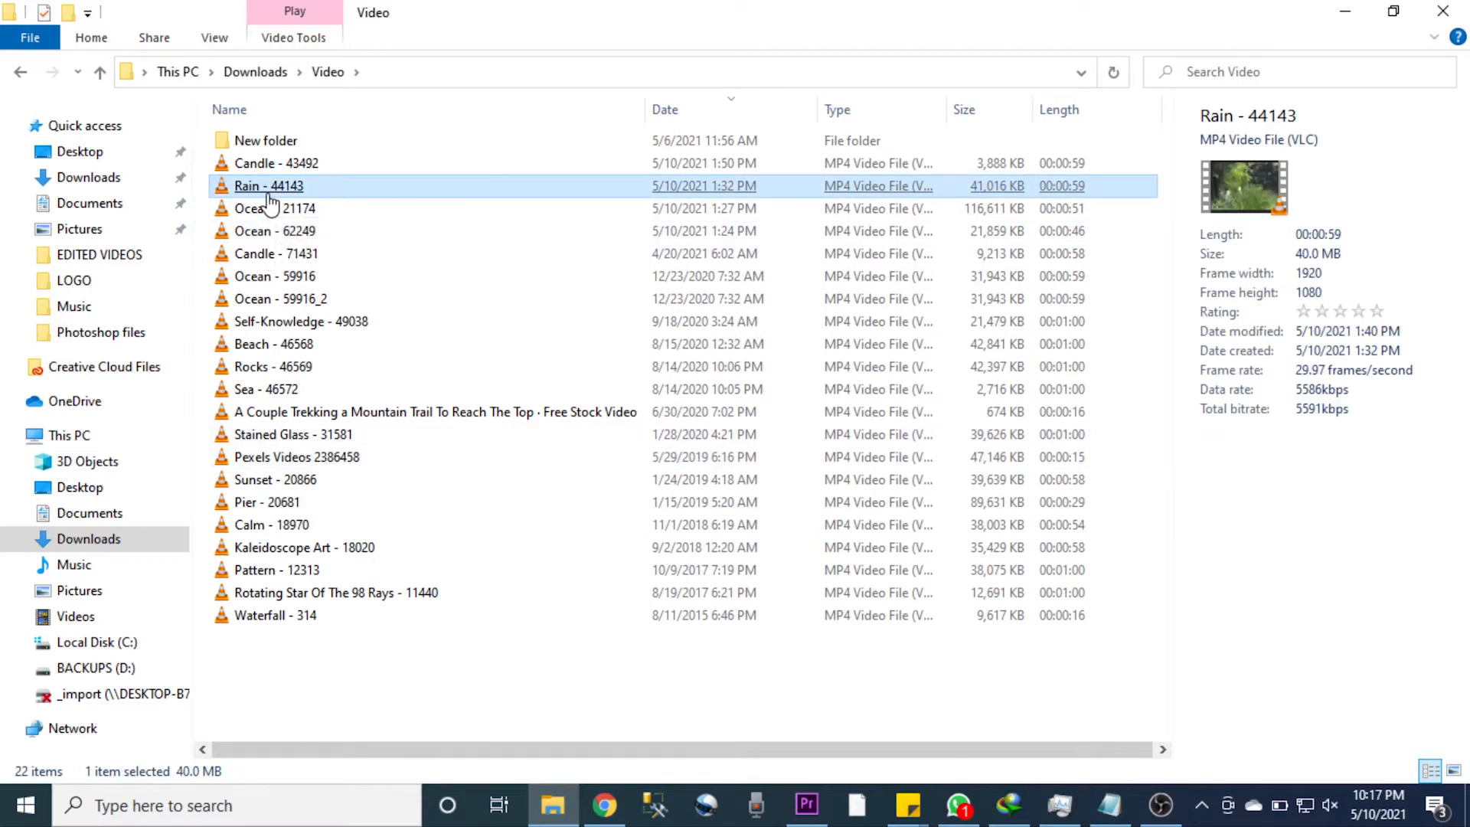
key("shift+Down")
key("shift+Down")
key("shift+Down")
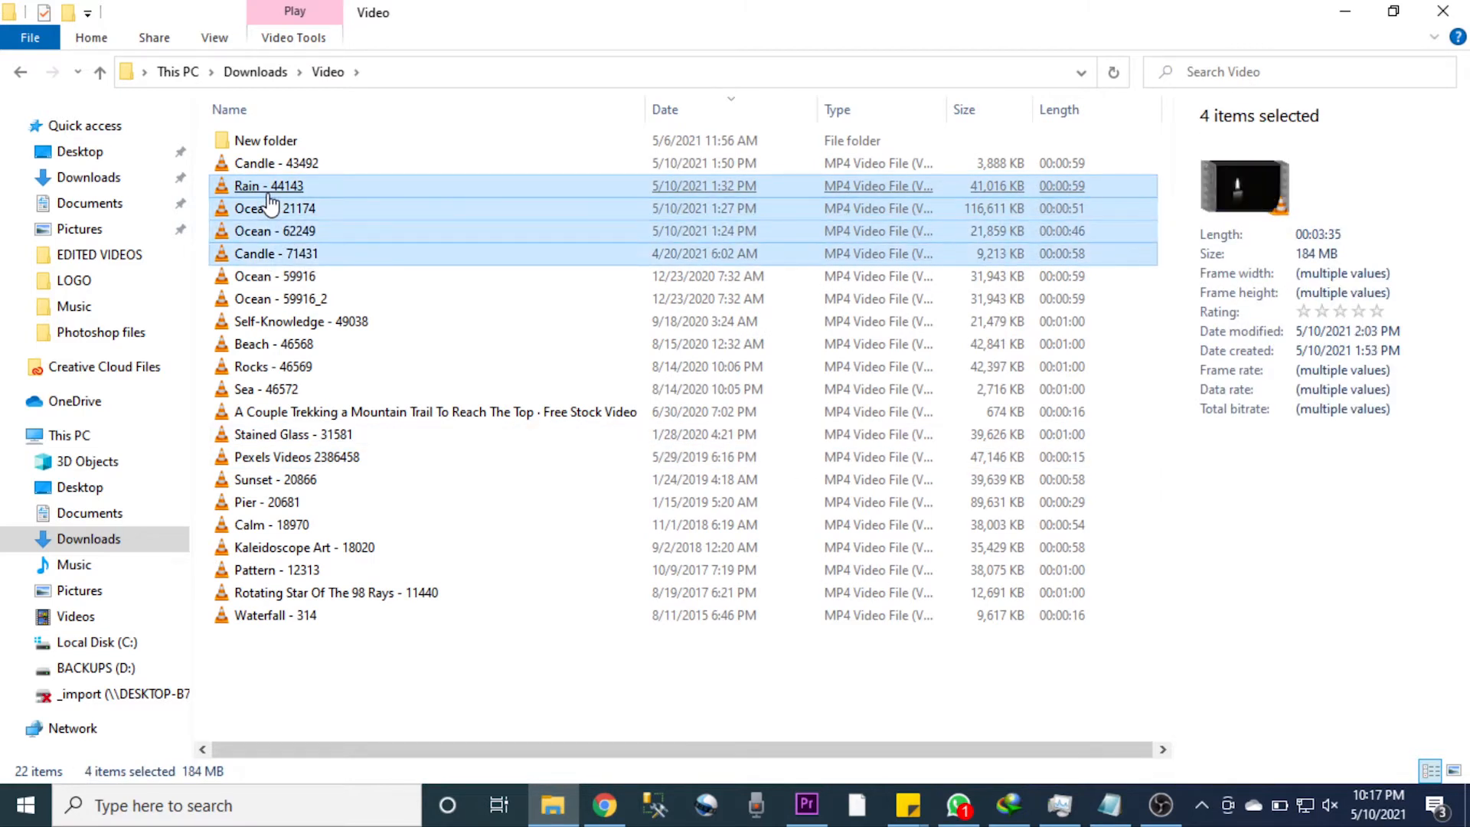
left_click_drag(264, 211, 281, 323)
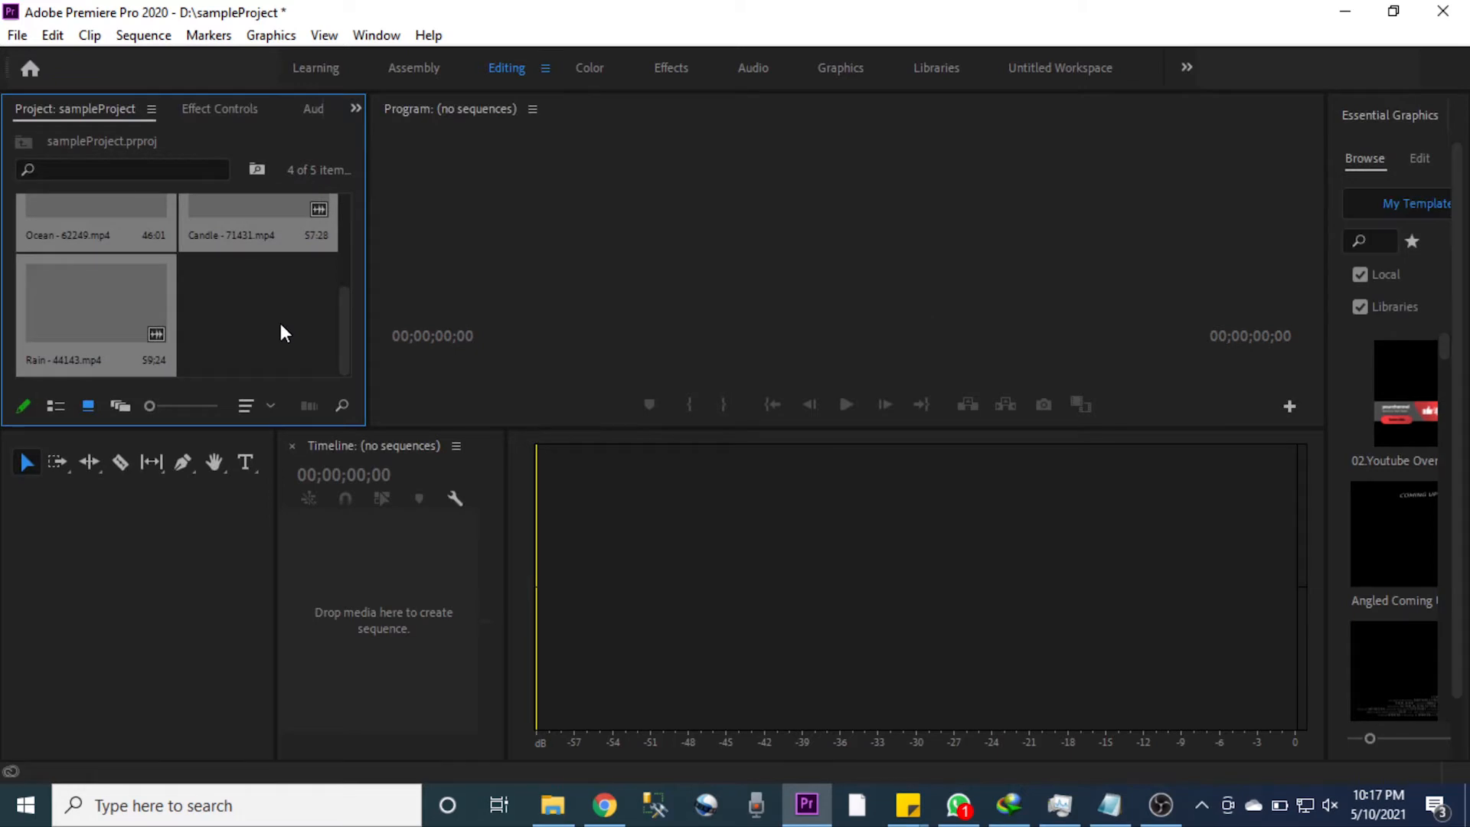
- Create a sequence from the Fast and Run audio and widen the timeline panel to show its tracks
scroll(291, 334, "up", 2)
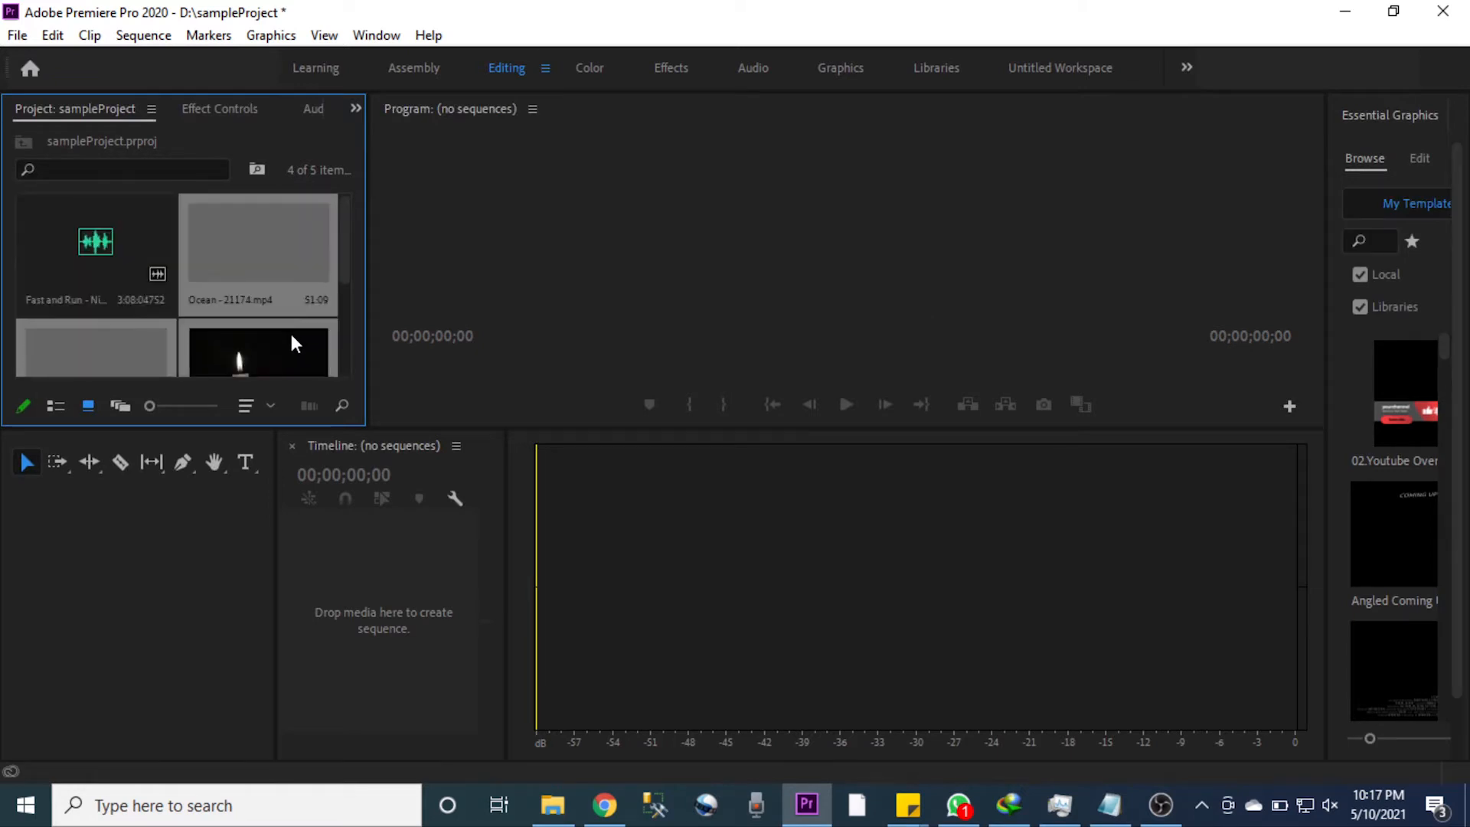
scroll(289, 343, "down", 3)
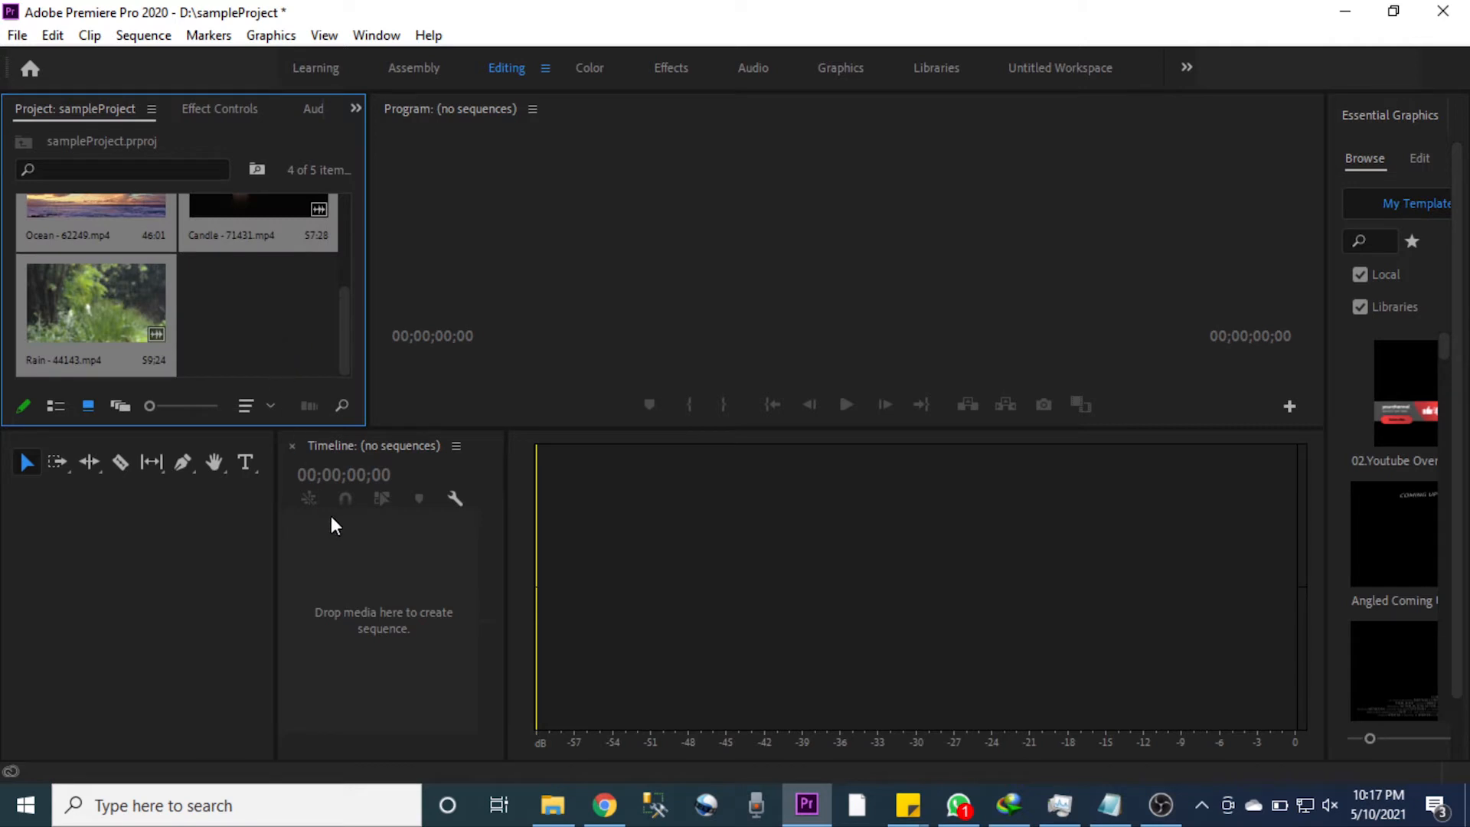
scroll(274, 326, "up", 3)
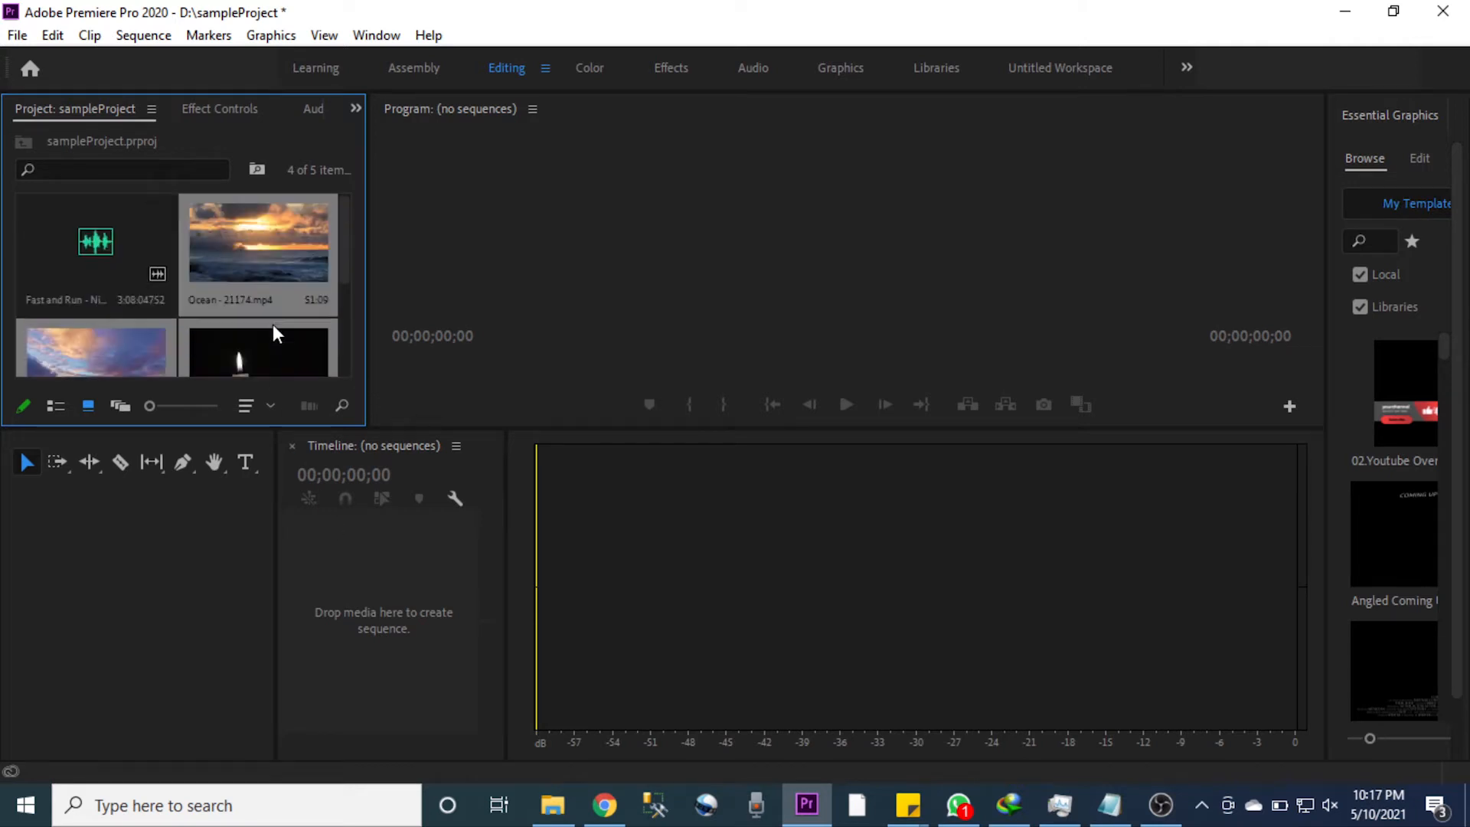
left_click(85, 234)
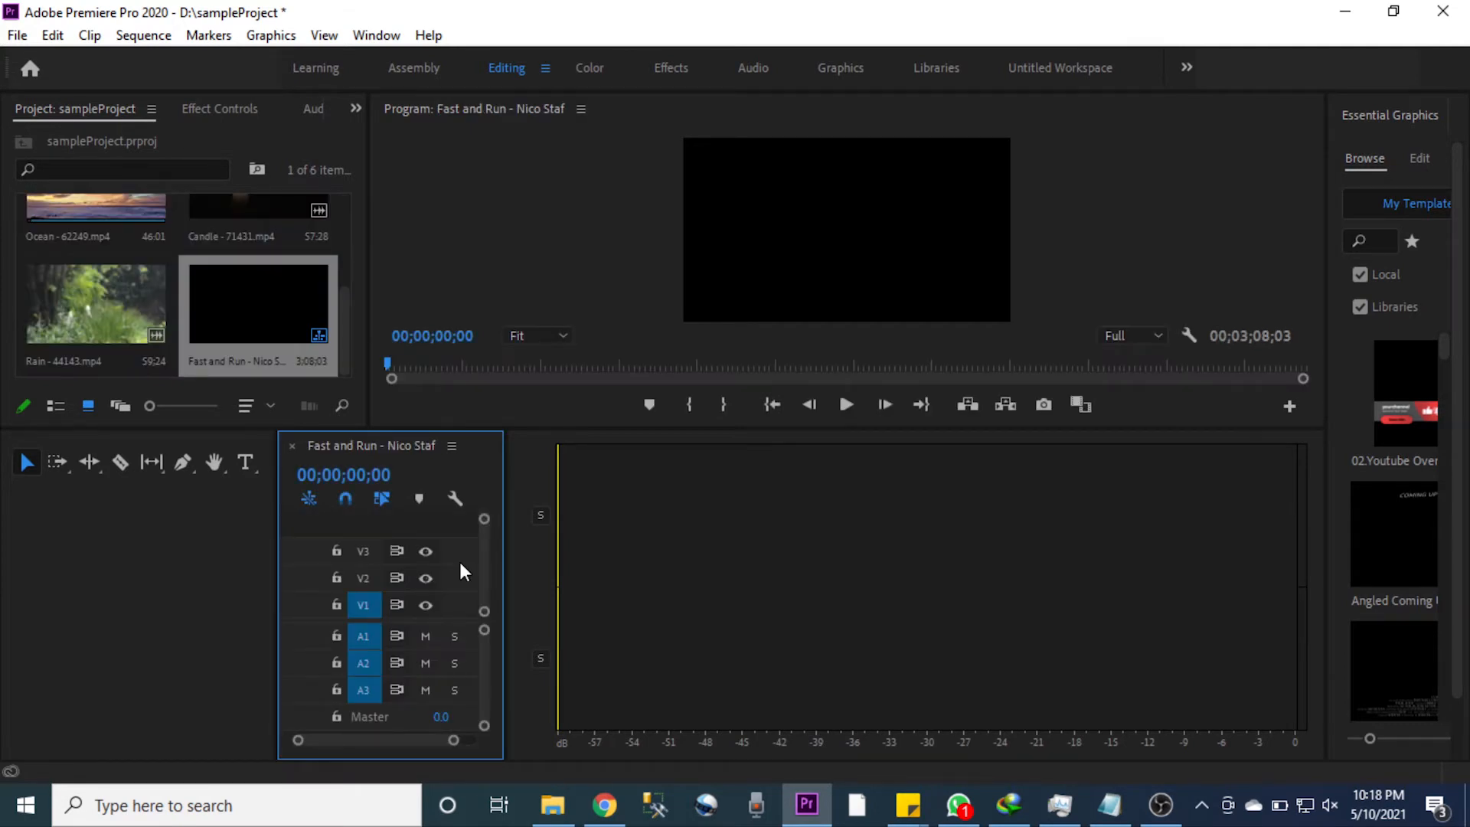
left_click_drag(506, 573, 1268, 597)
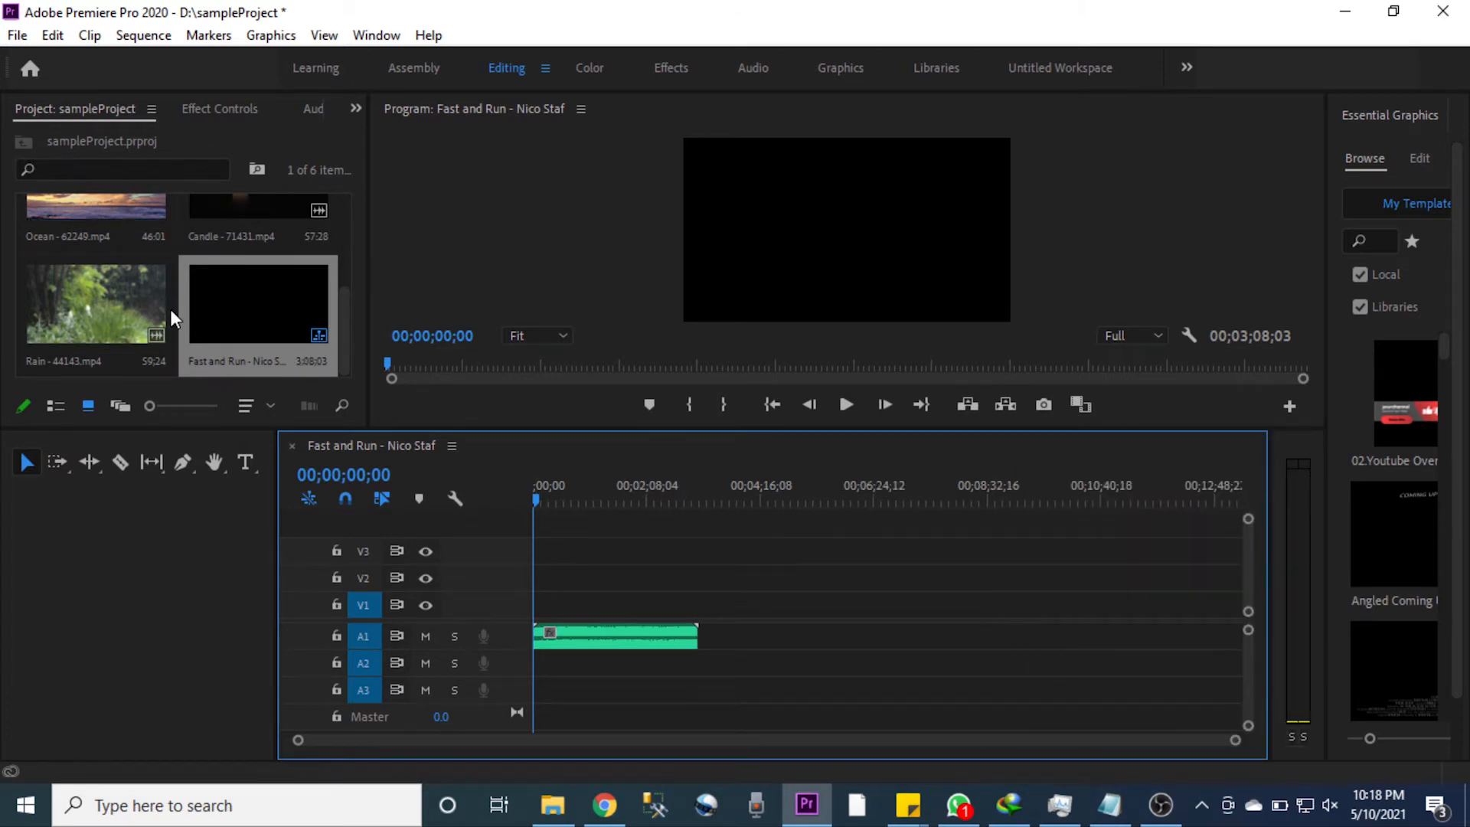
- Add the Ocean - 21174.mp4 clip to the Fast and Run sequence
scroll(170, 309, "up", 3)
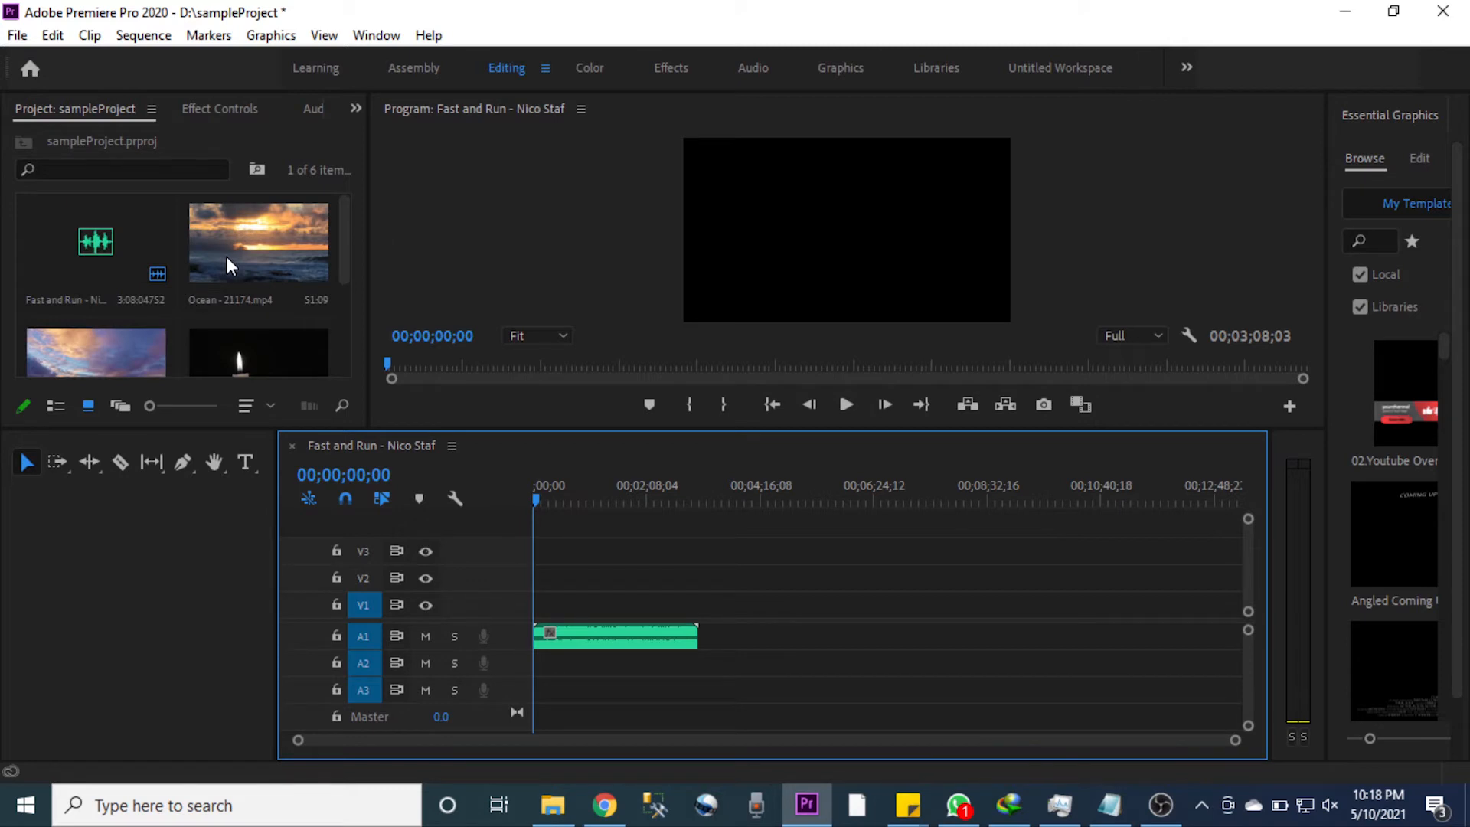
left_click_drag(227, 256, 369, 586)
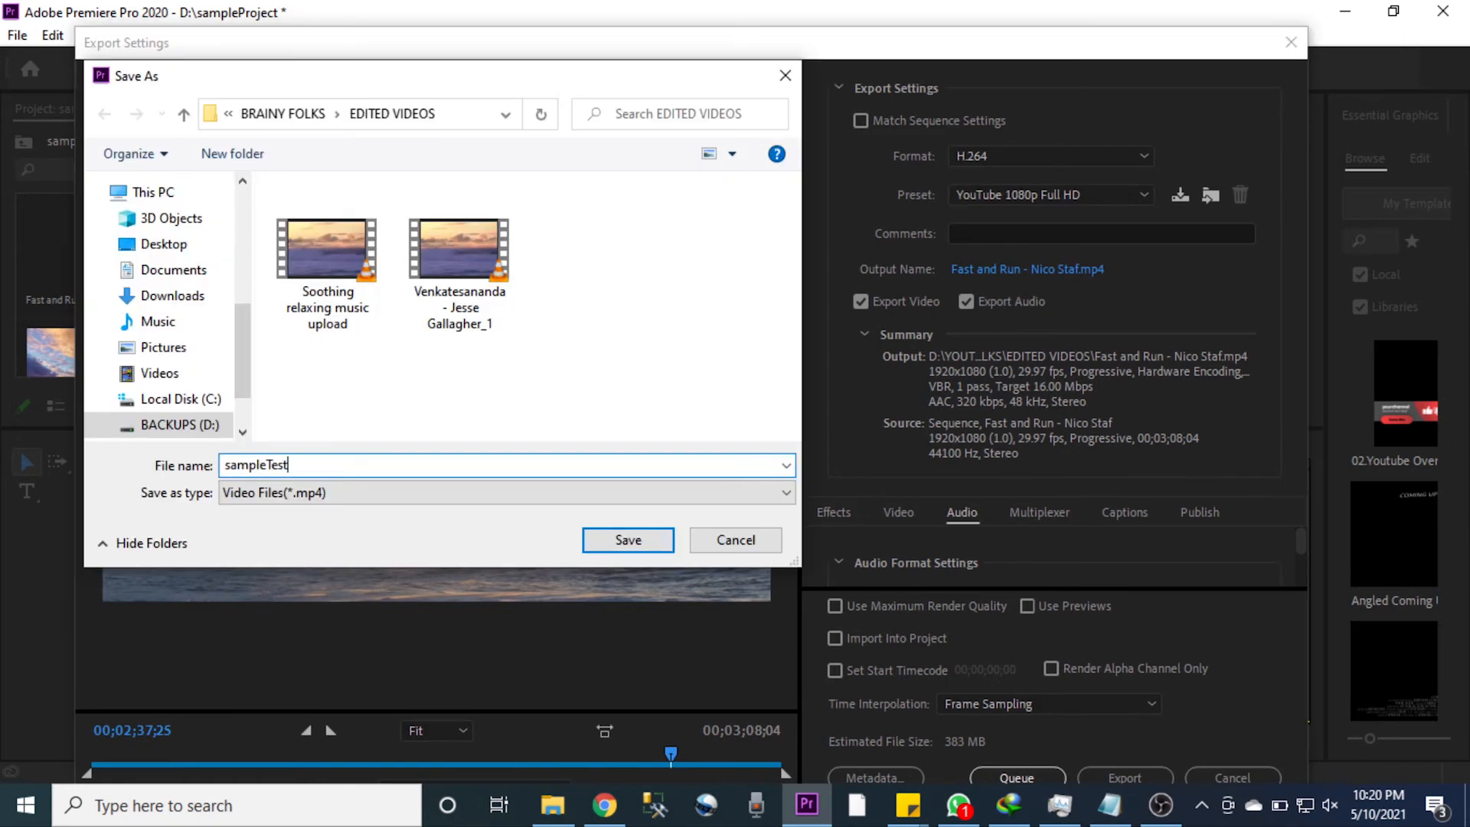
- Name the exported video sampleTestvideo in the EDITED VIDEOS folder and set the target bitrate to 5.46 Mbps
type("video")
key("Return")
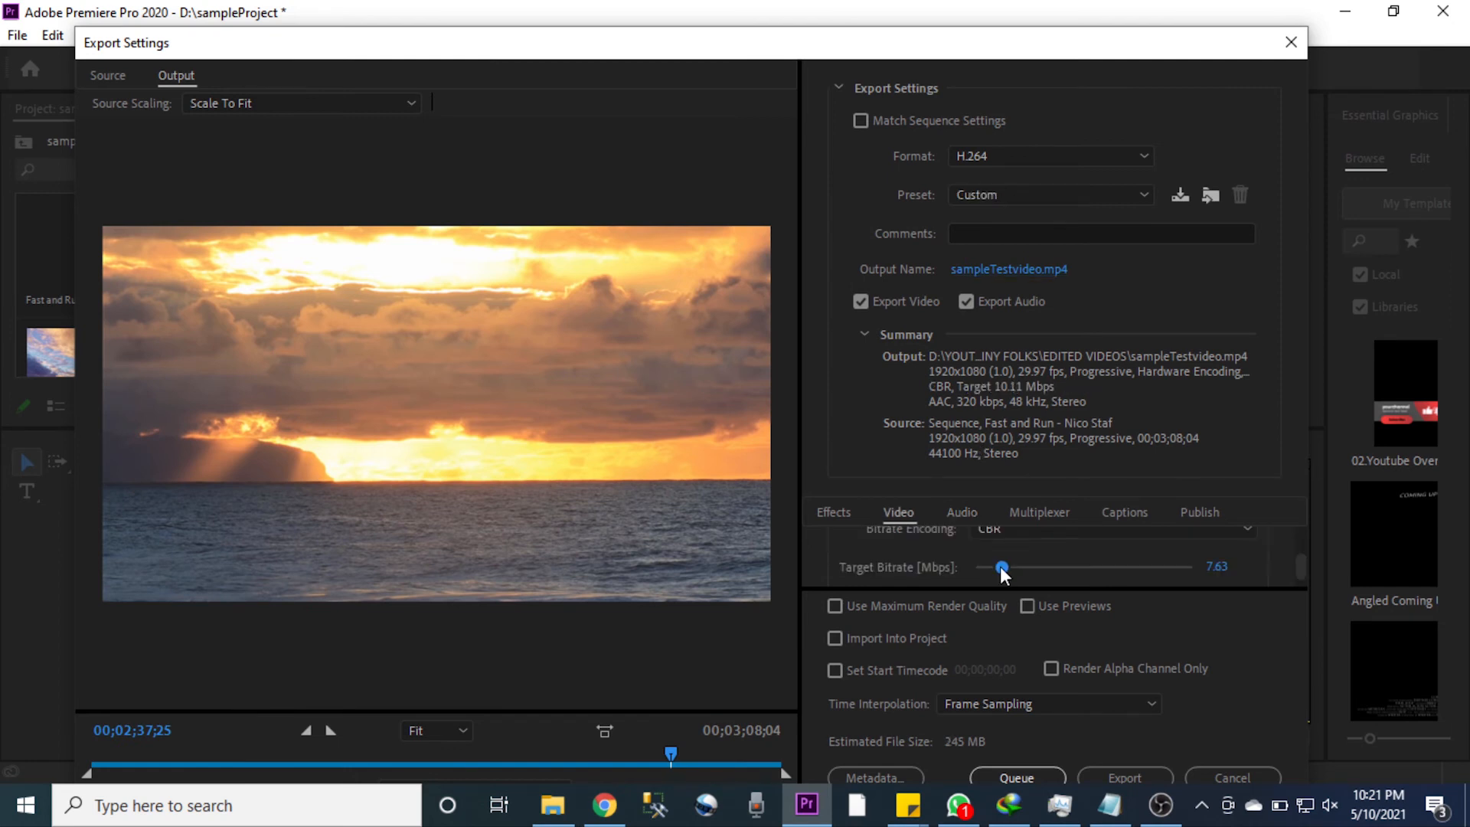
left_click_drag(1001, 568, 993, 568)
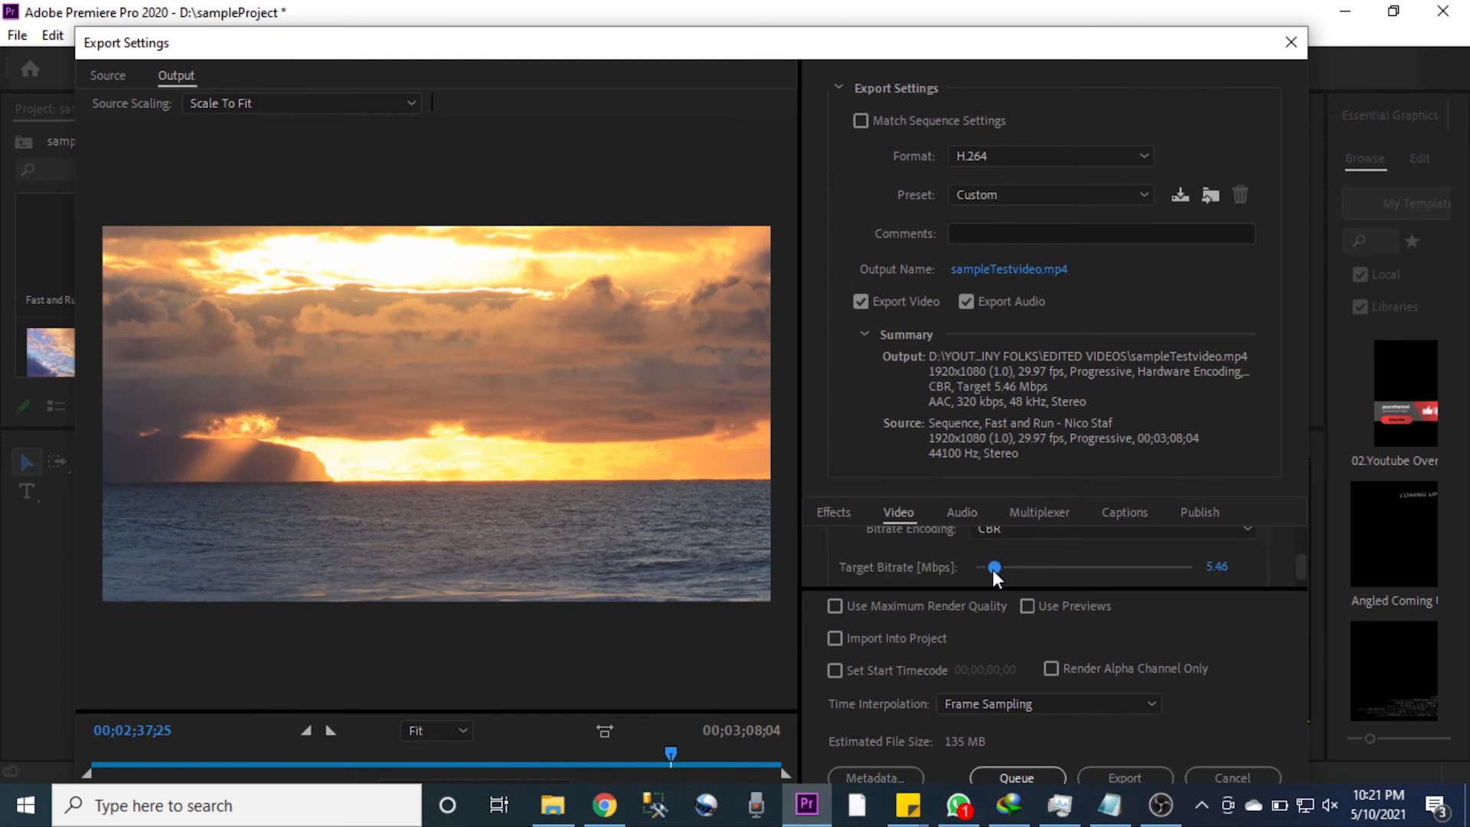